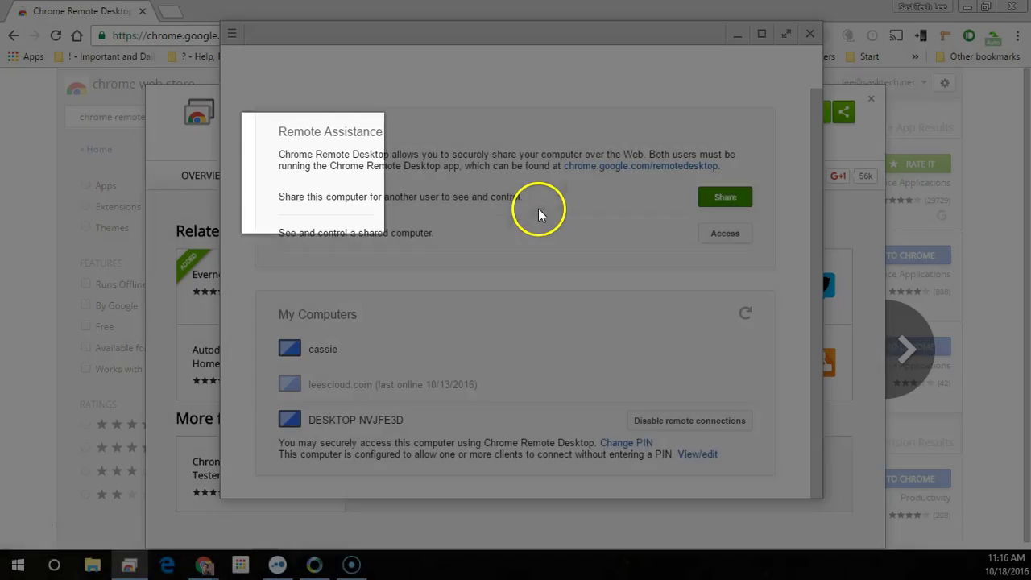
# - Start sharing and then start access by code, cancelling both before connecting
pyautogui.click(727, 198)
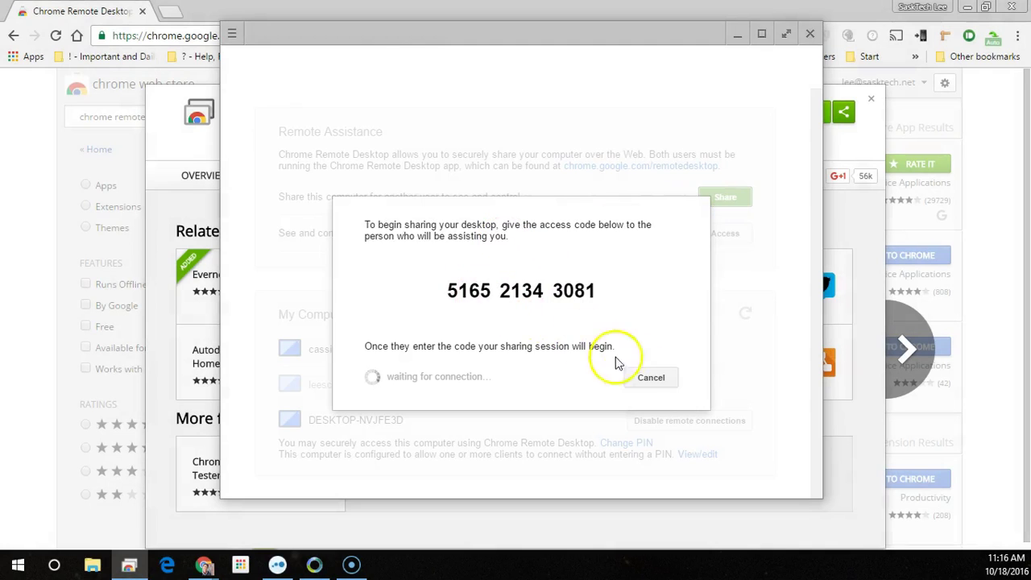
pyautogui.click(660, 379)
pyautogui.click(662, 264)
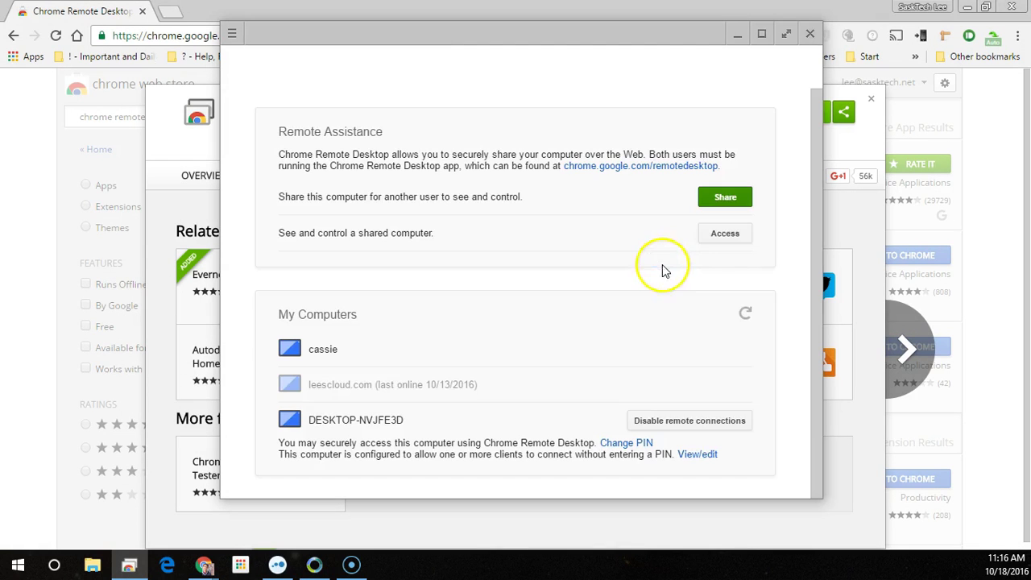
pyautogui.click(725, 233)
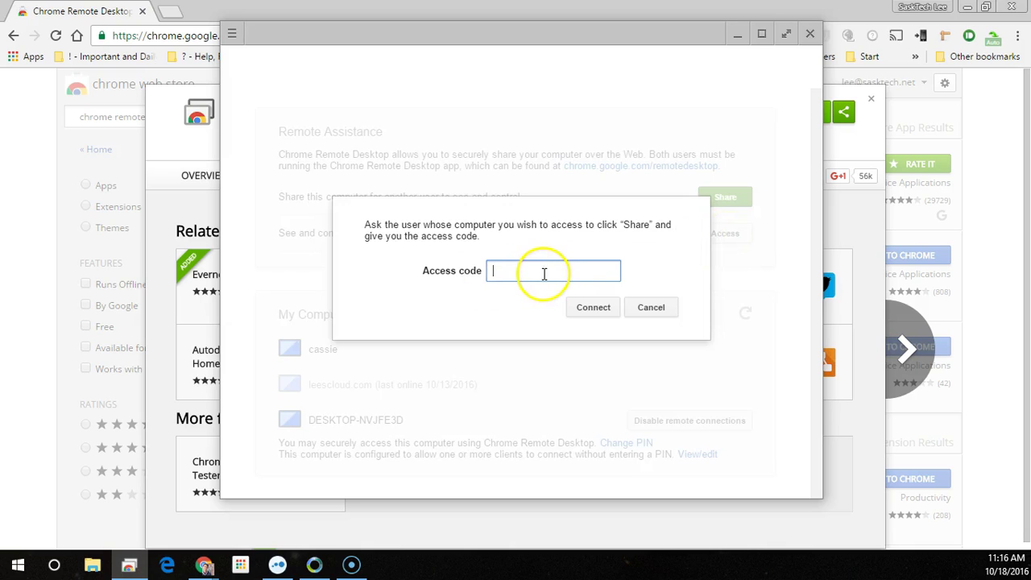
pyautogui.click(649, 309)
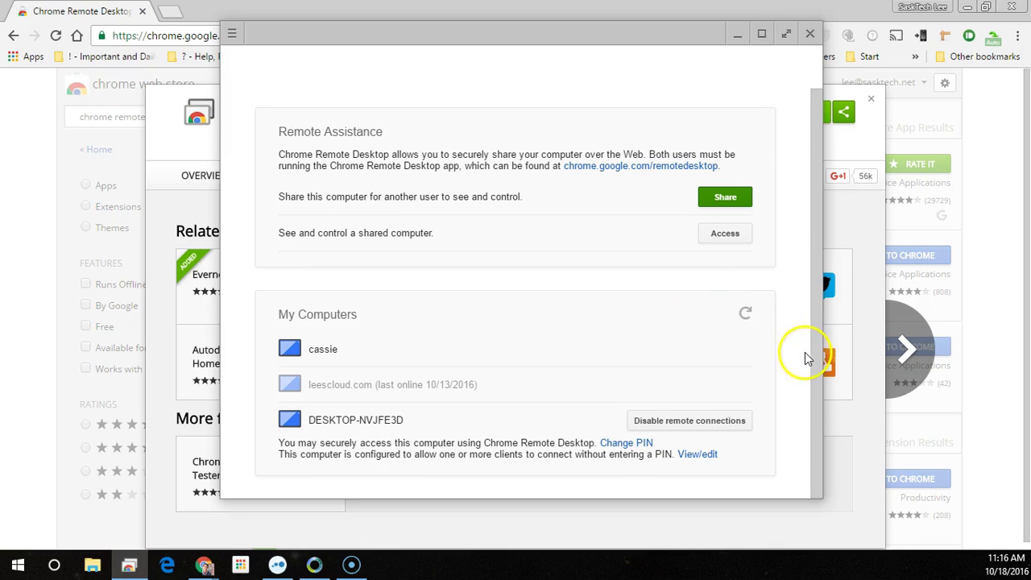
# - Connect to cassie, open its remote Start menu, and toggle full screen on and off
pyautogui.click(410, 349)
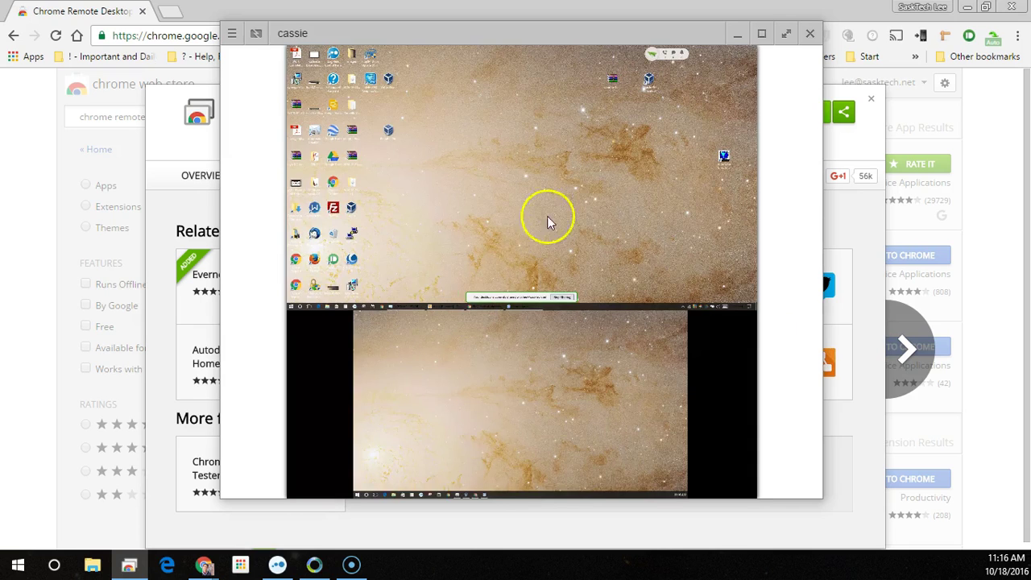
pyautogui.click(291, 306)
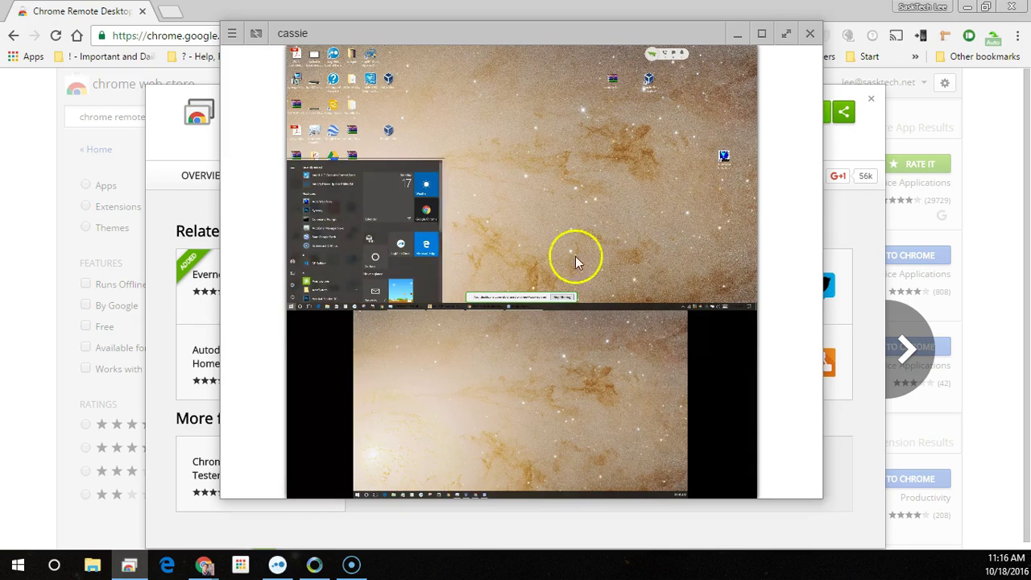
pyautogui.click(788, 35)
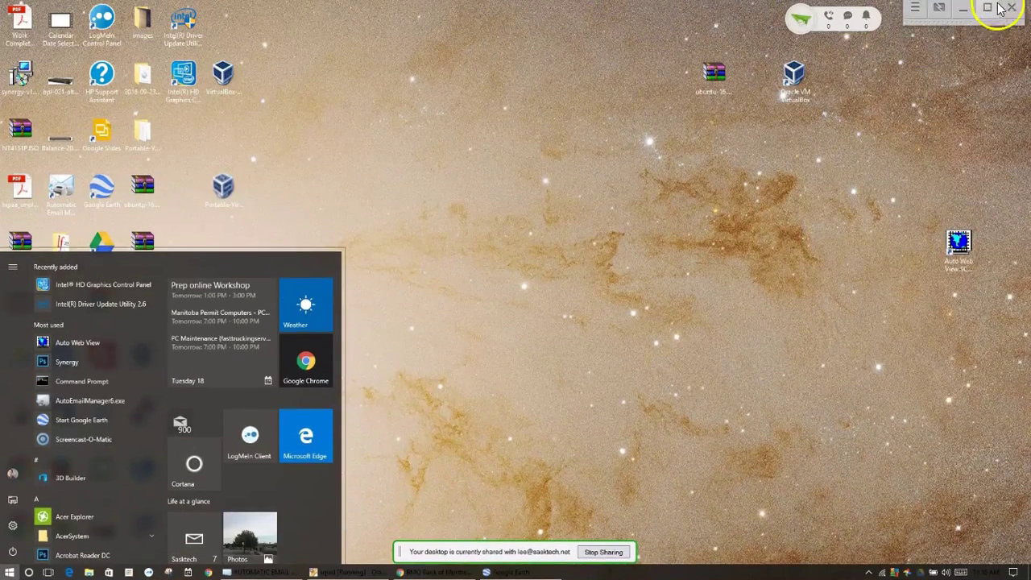
pyautogui.click(990, 11)
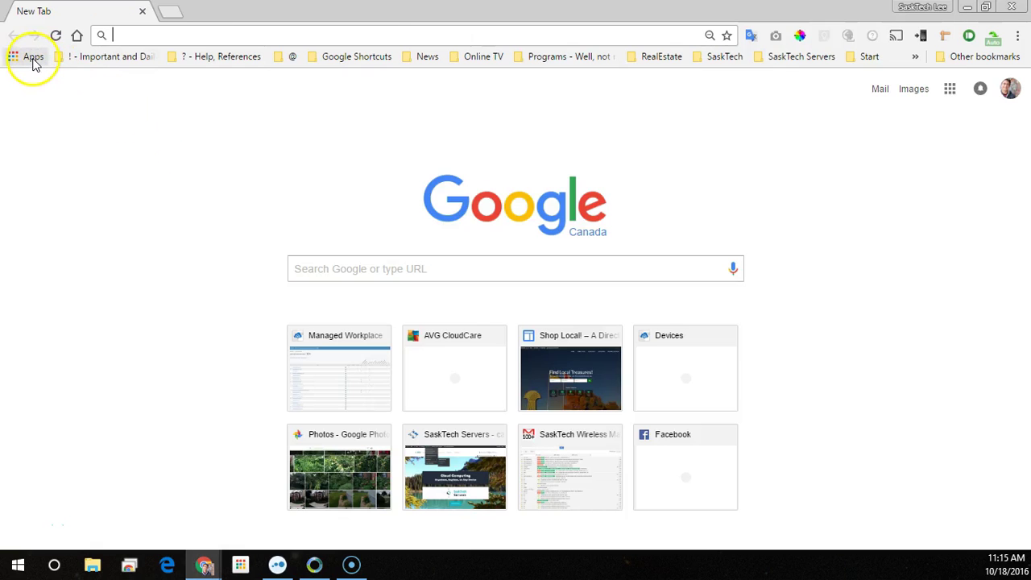
# - Go to Chrome's installed Apps page and launch the Web Store from it
pyautogui.click(33, 58)
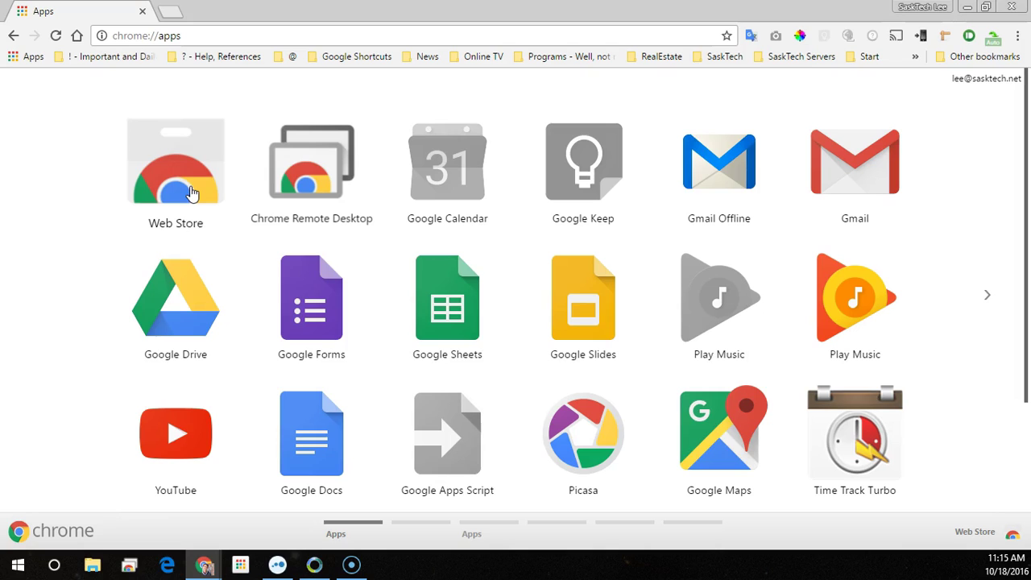
pyautogui.click(192, 193)
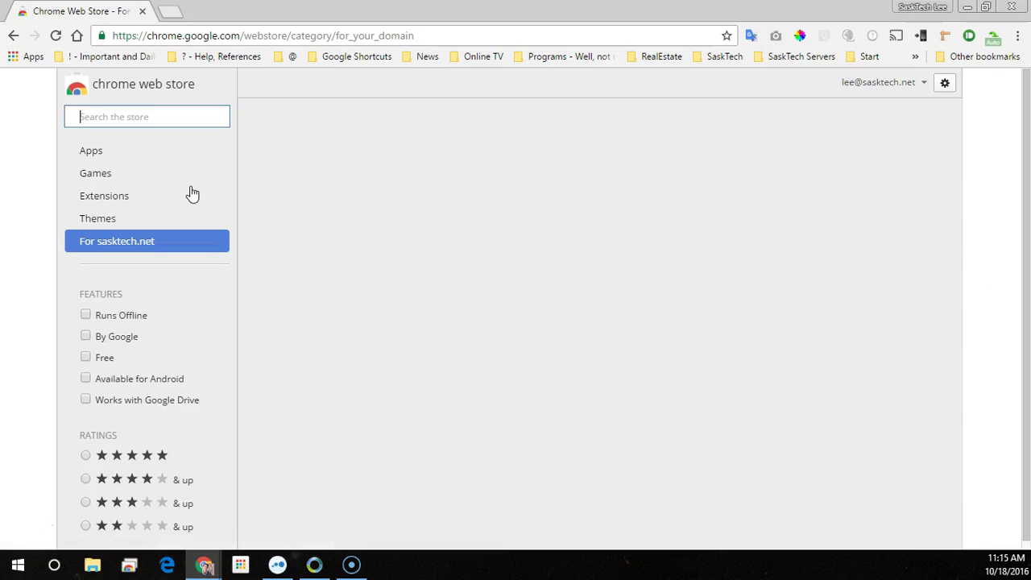
# - Search the store for 'Chrome Remote' and choose the 'chrome remote desktop' suggestion
pyautogui.click(194, 196)
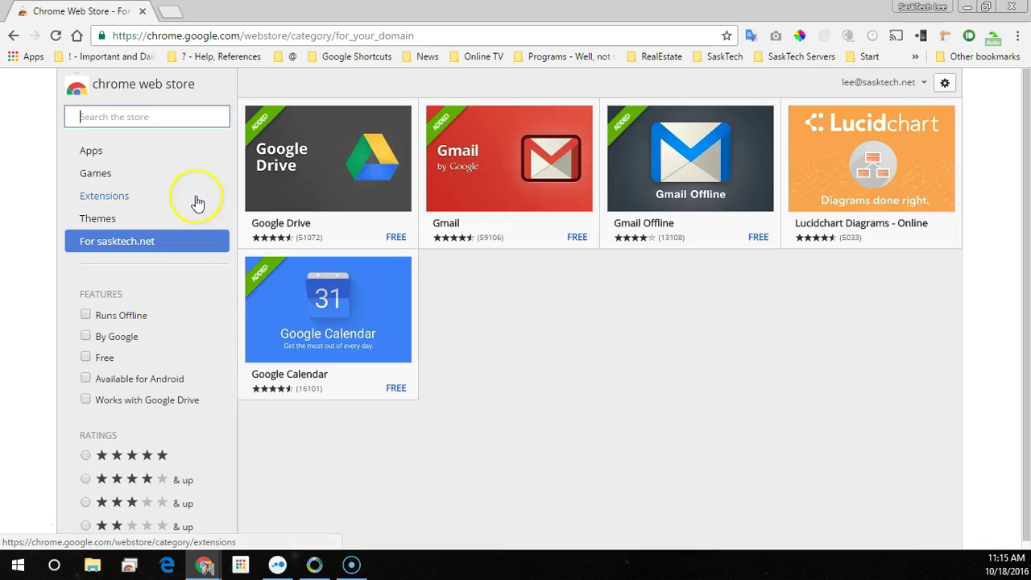
pyautogui.write('Chrom')
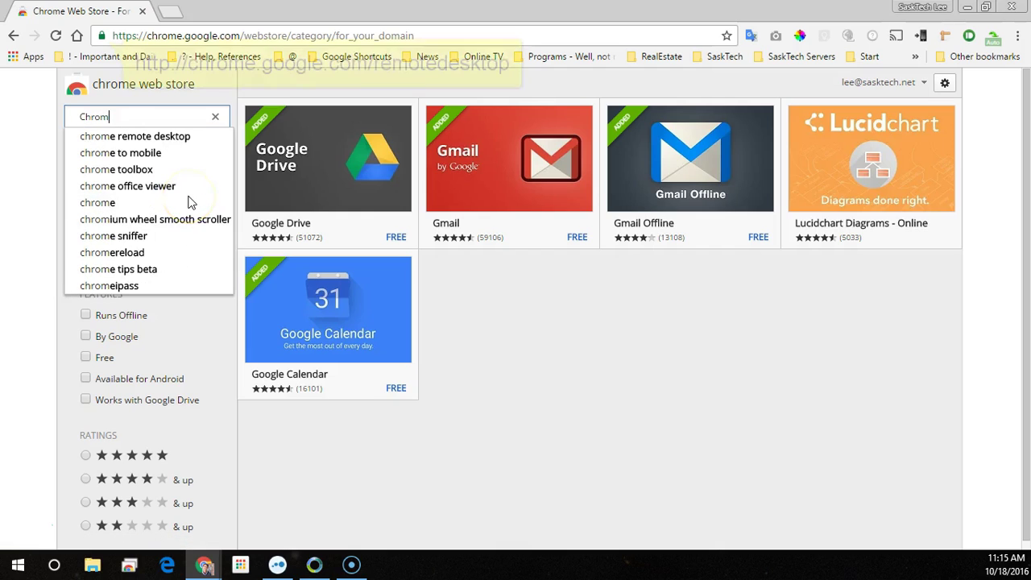
pyautogui.write('e Re')
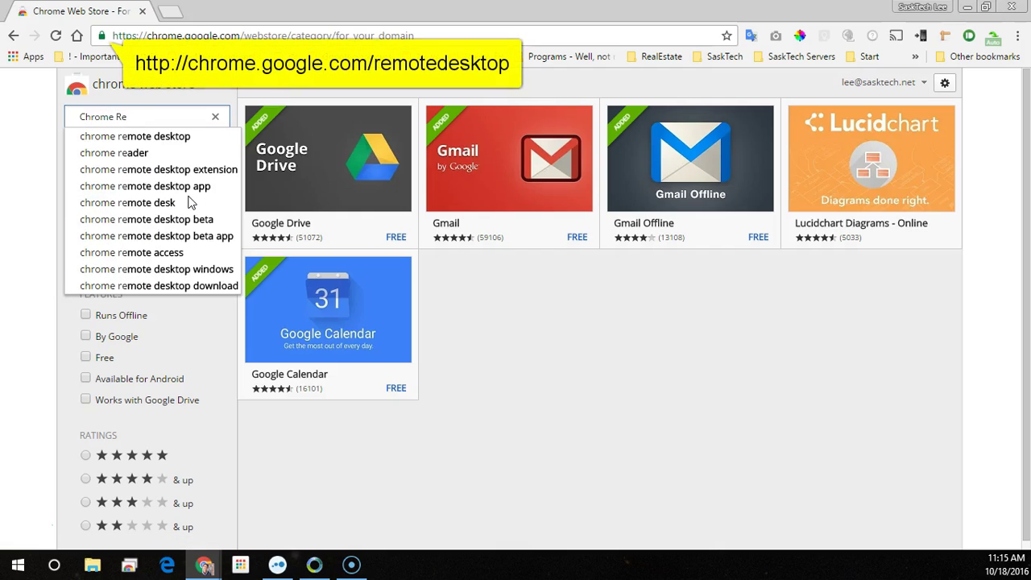
pyautogui.write('mote')
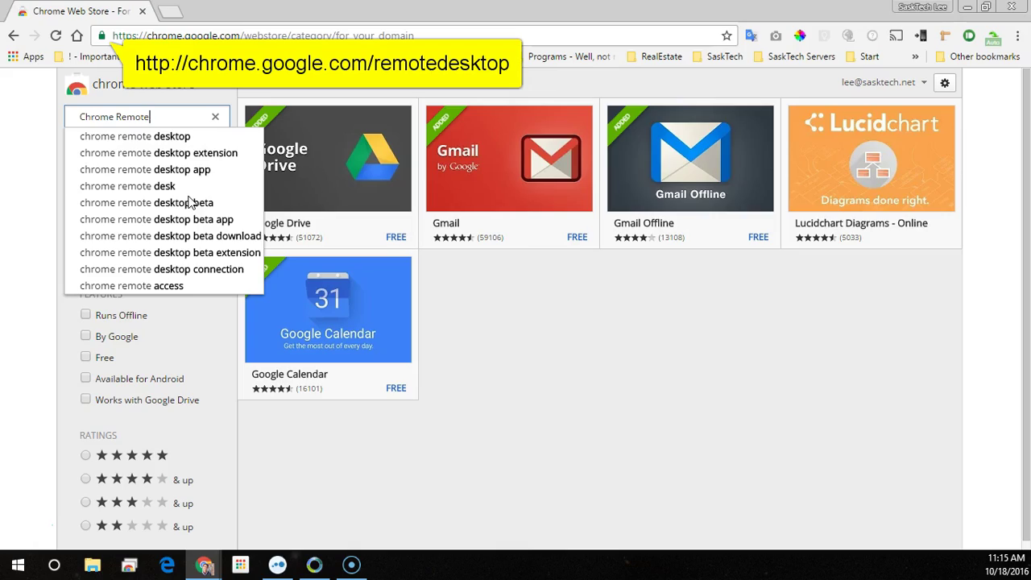
pyautogui.click(191, 136)
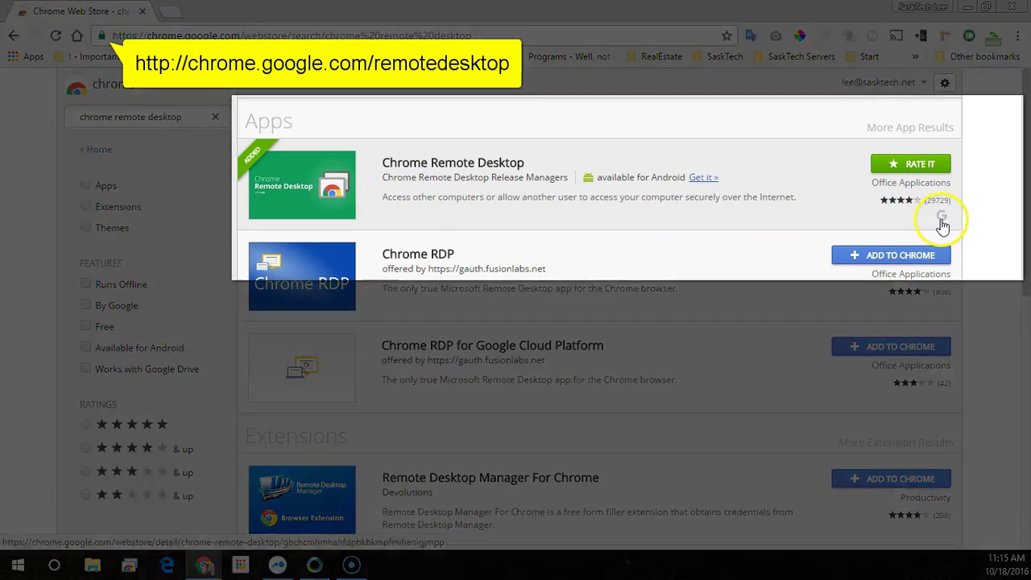
# - Open the Chrome Remote Desktop result listed under Apps
pyautogui.moveTo(942, 225)
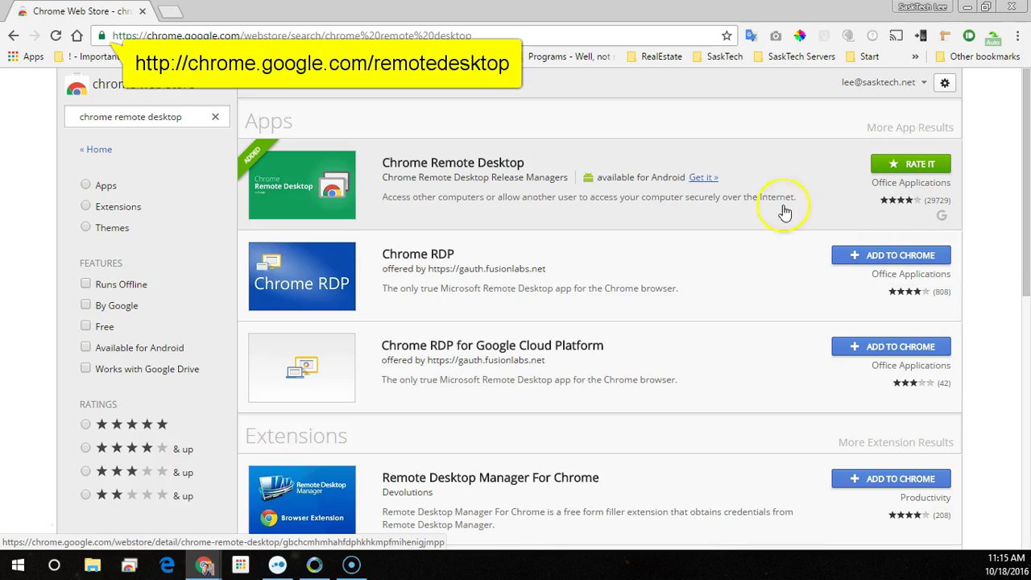
pyautogui.click(465, 167)
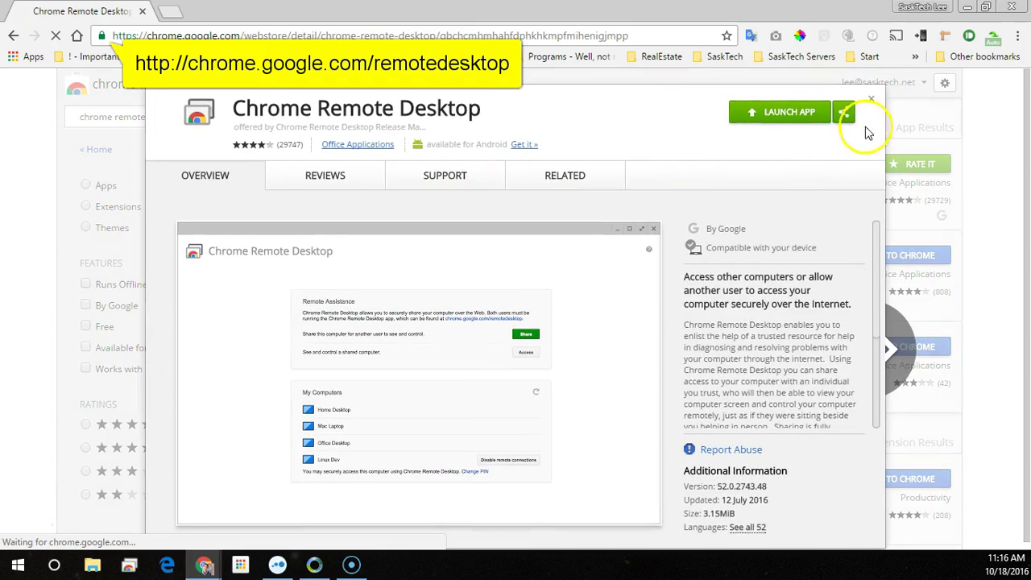
# - Launch Chrome Remote Desktop from its detail page's green Launch App button
pyautogui.click(795, 120)
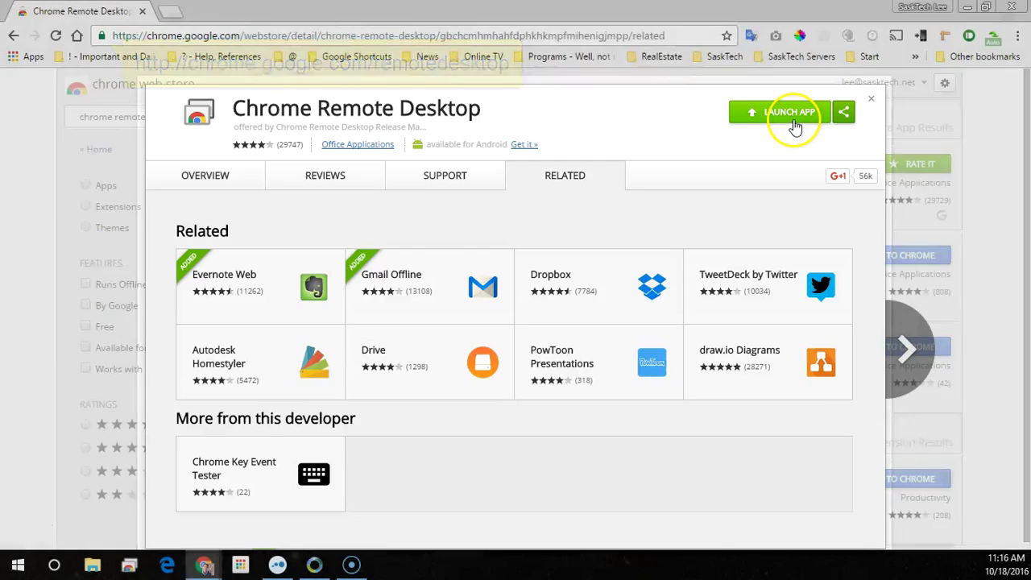
pyautogui.click(786, 112)
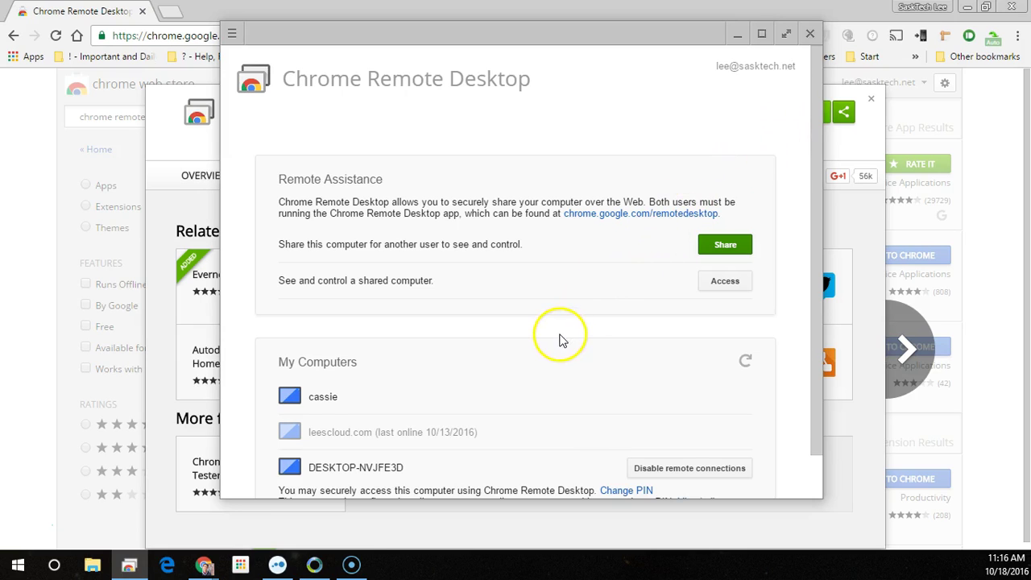
# - Share this computer from the Remote Assistance section to begin generating an access code
pyautogui.scroll(-1, 566, 337)
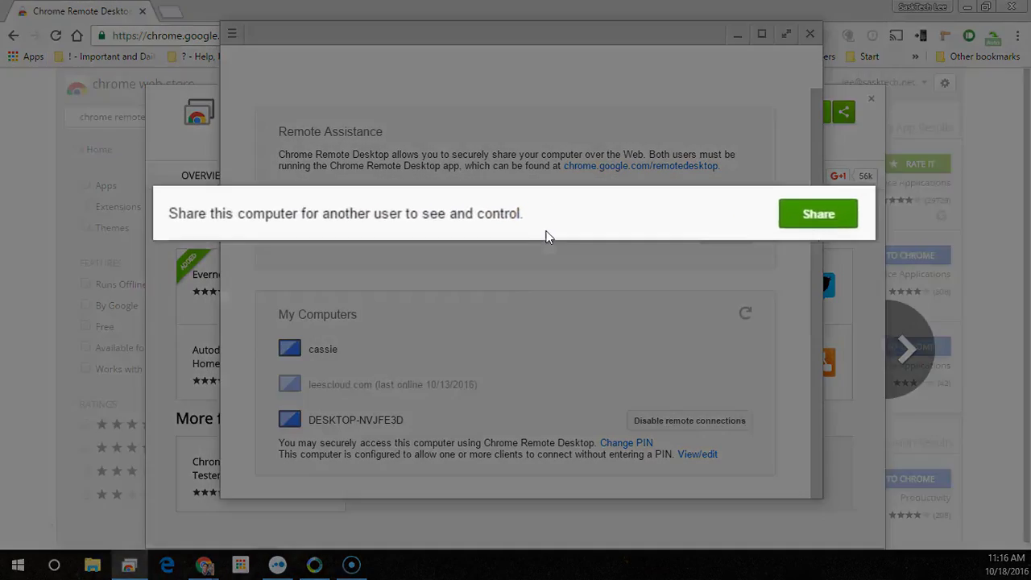
pyautogui.click(846, 226)
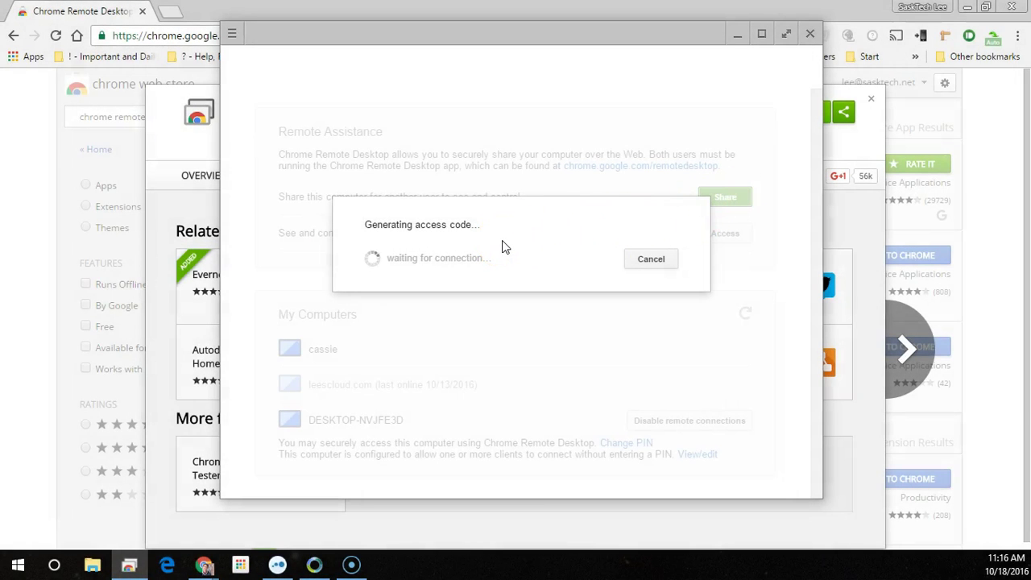
# - Cancel the share once the access code shows and dismiss the session-ended notice
pyautogui.click(481, 282)
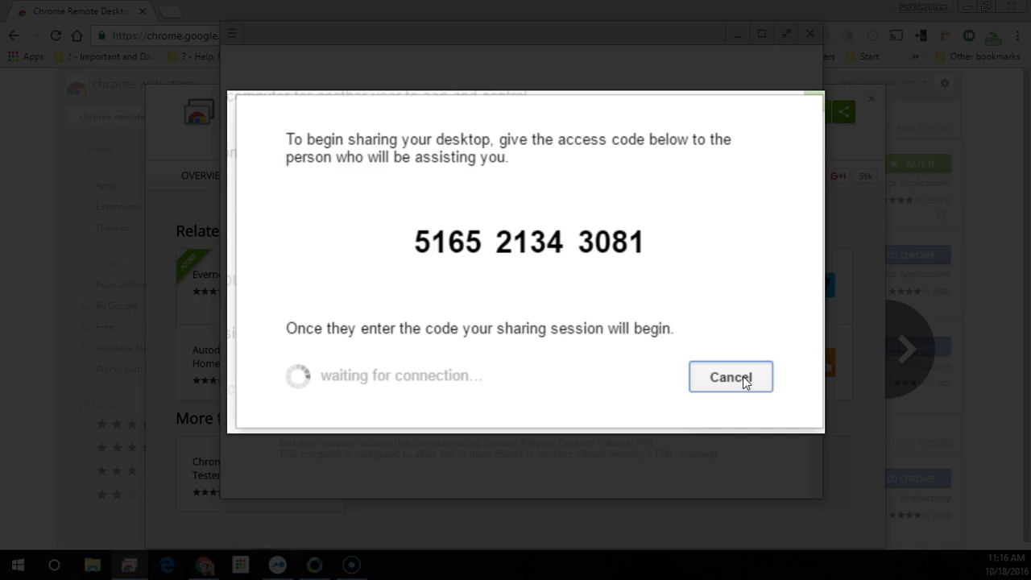
pyautogui.click(717, 376)
pyautogui.click(664, 269)
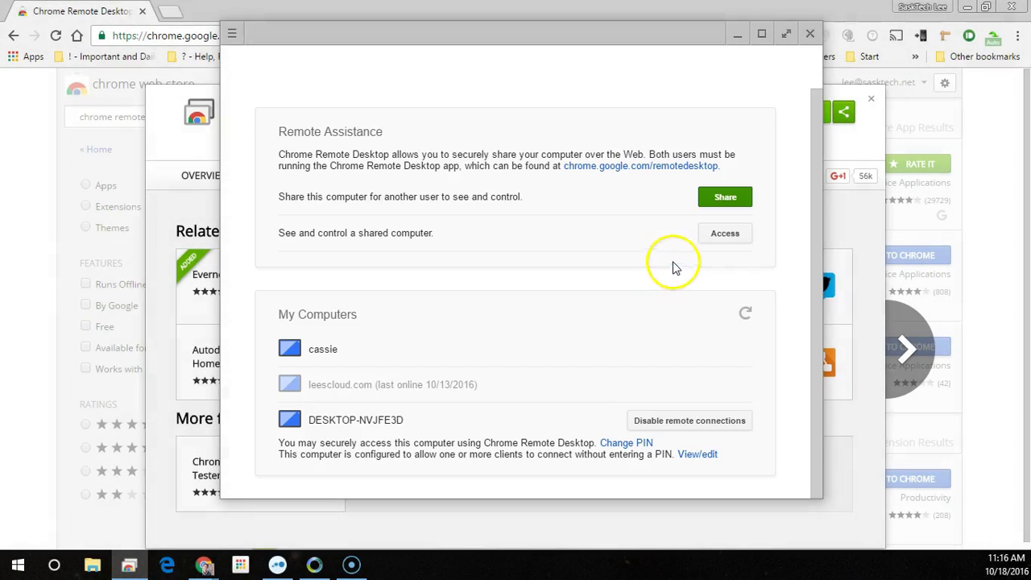
pyautogui.click(727, 240)
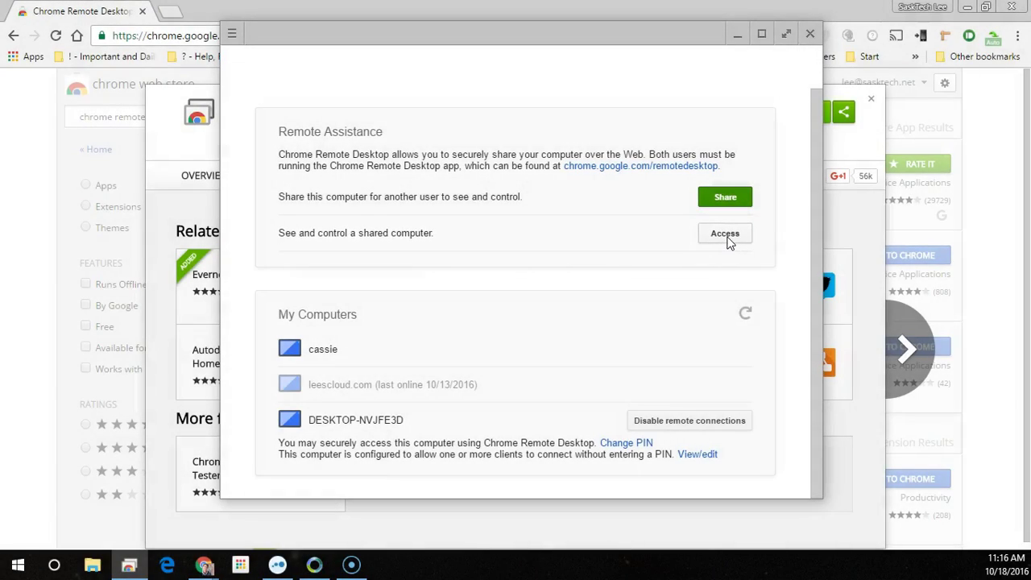
pyautogui.click(726, 235)
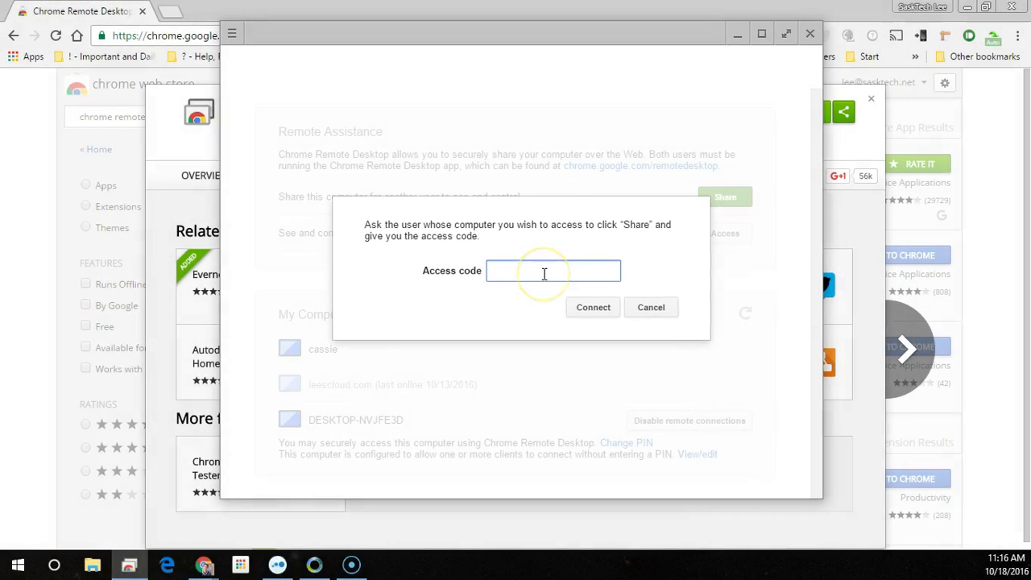
pyautogui.click(668, 308)
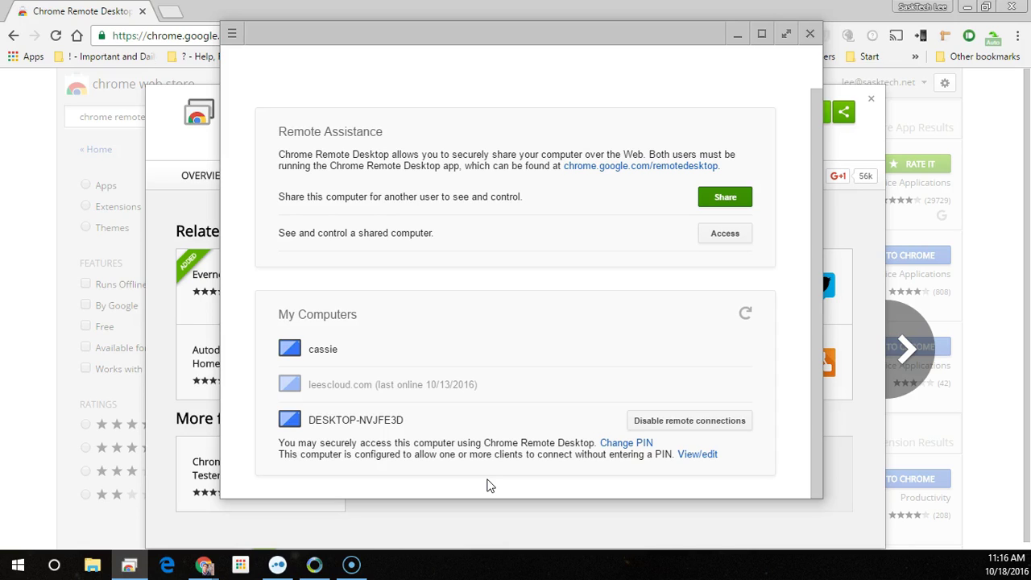
# - Start a remote session with cassie from the My Computers list
pyautogui.click(479, 468)
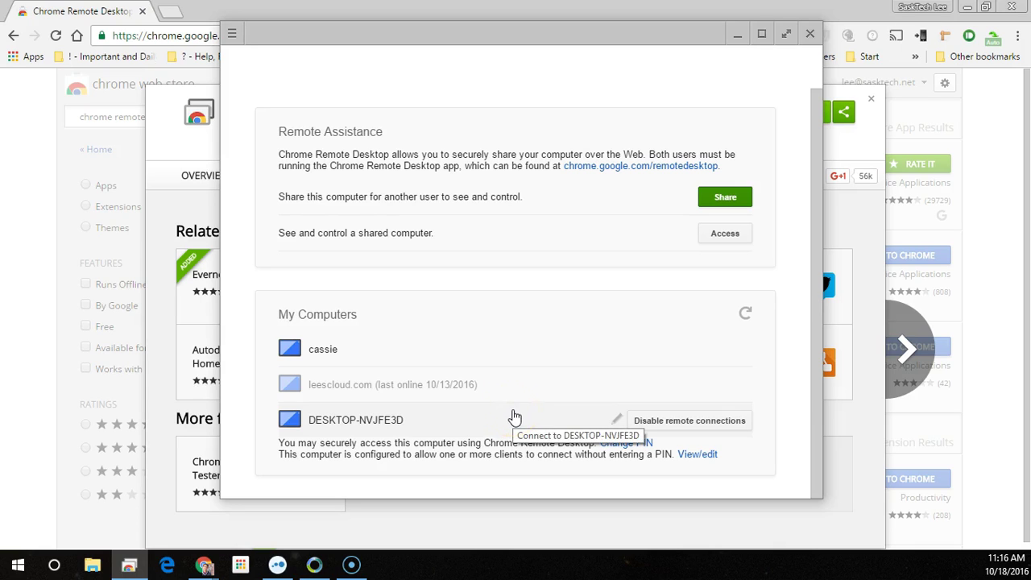
pyautogui.click(410, 350)
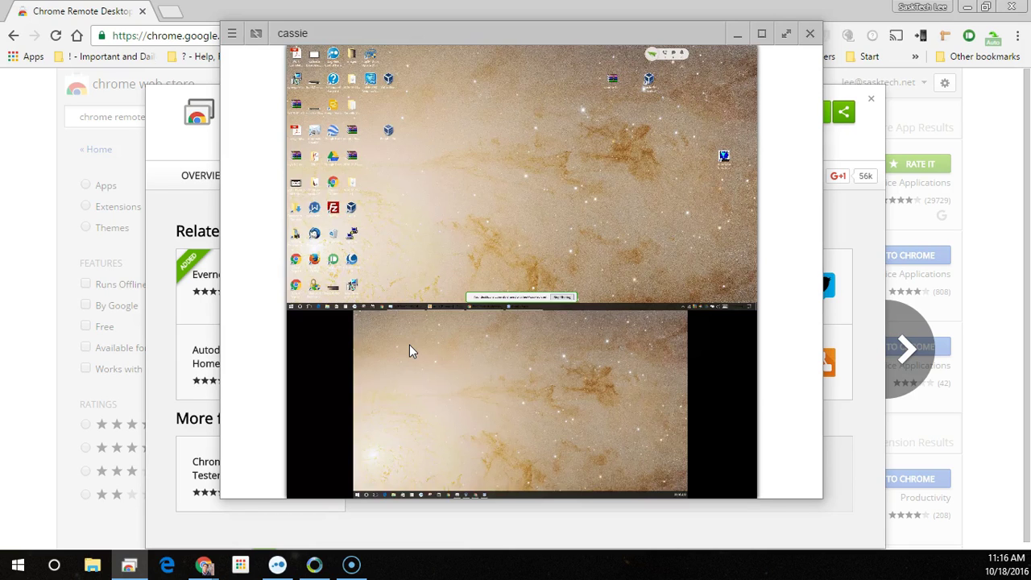
# - Open the Start menu on cassie's remote desktop
pyautogui.click(485, 298)
pyautogui.click(562, 191)
pyautogui.click(428, 281)
pyautogui.click(290, 307)
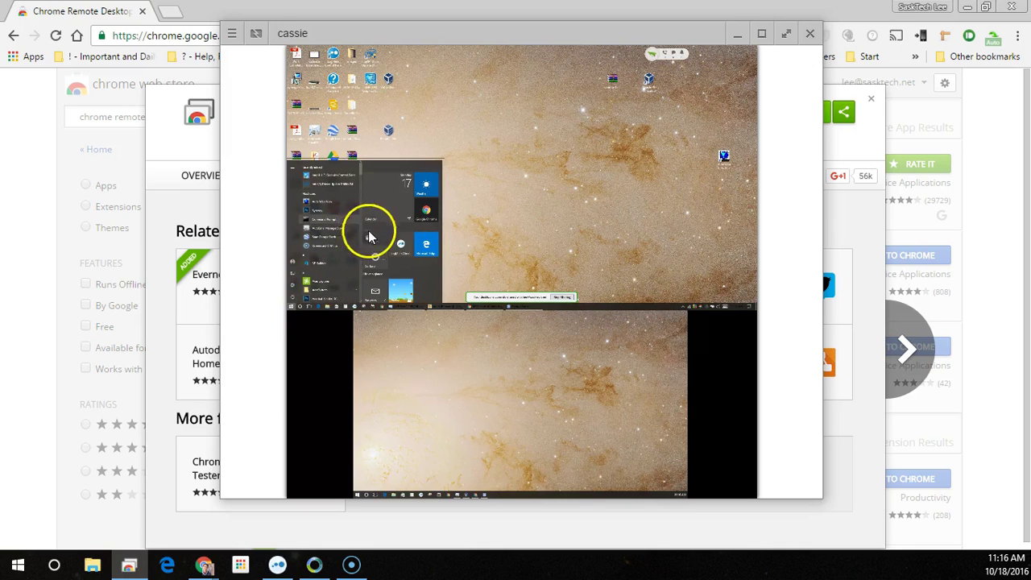
# - View cassie's desktop full screen, return to a window, and close the session
pyautogui.click(785, 33)
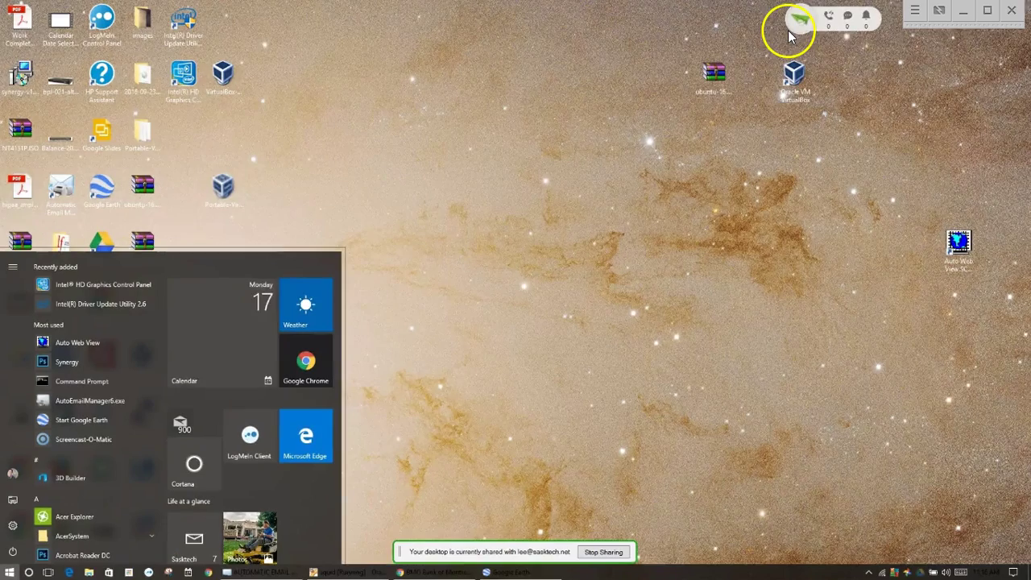
pyautogui.moveTo(617, 570)
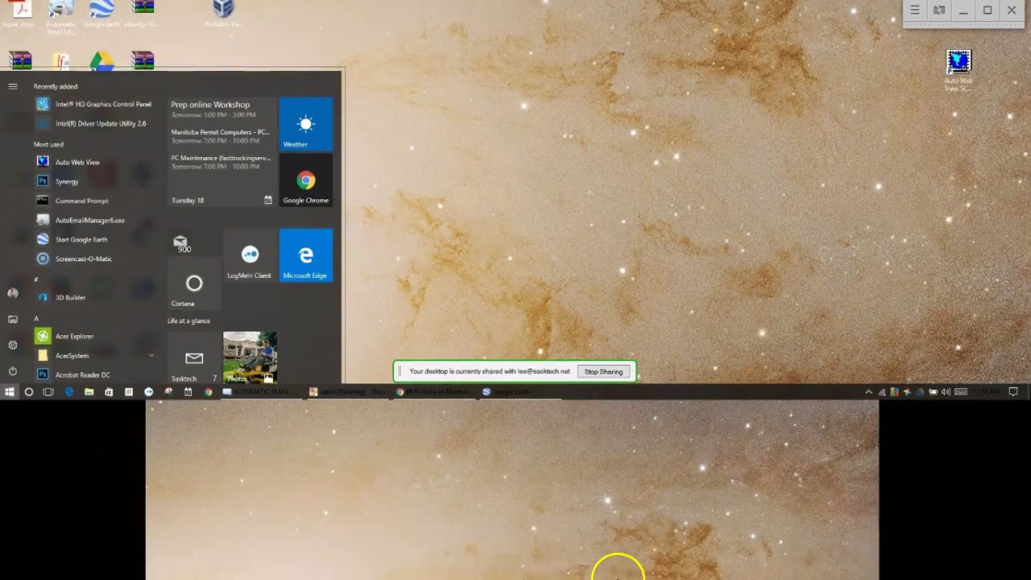
pyautogui.moveTo(628, 12)
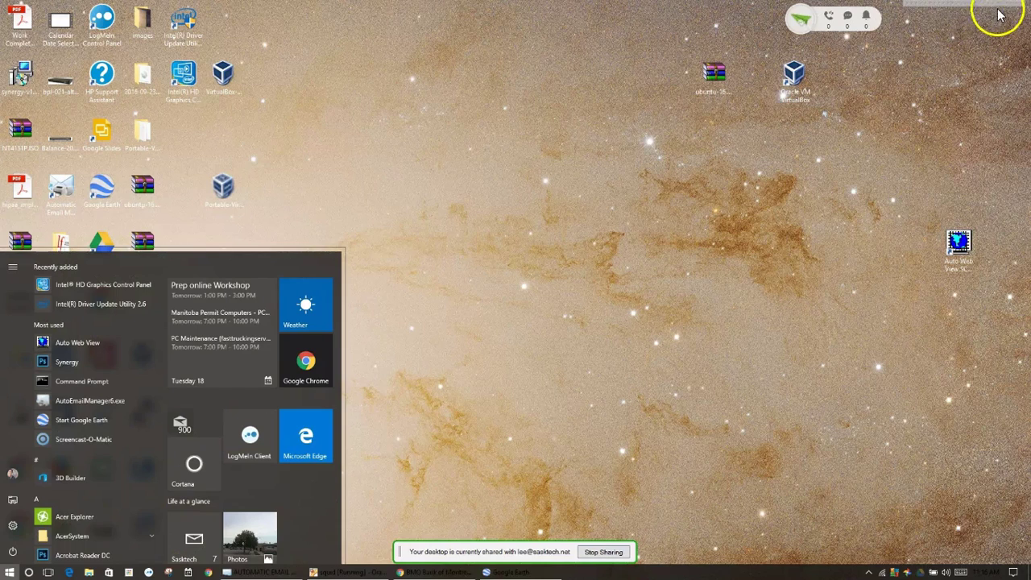
pyautogui.click(991, 12)
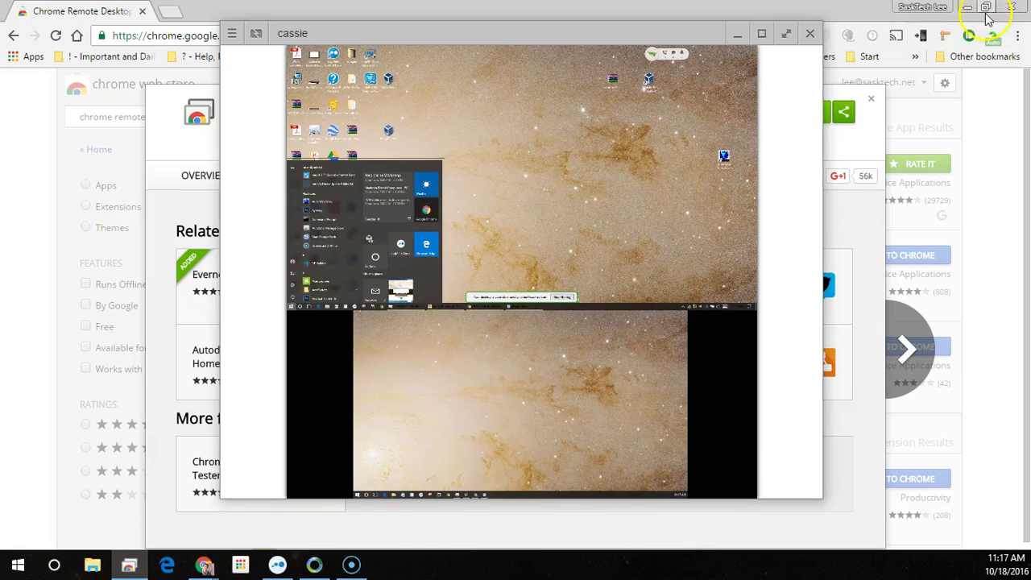
pyautogui.click(809, 34)
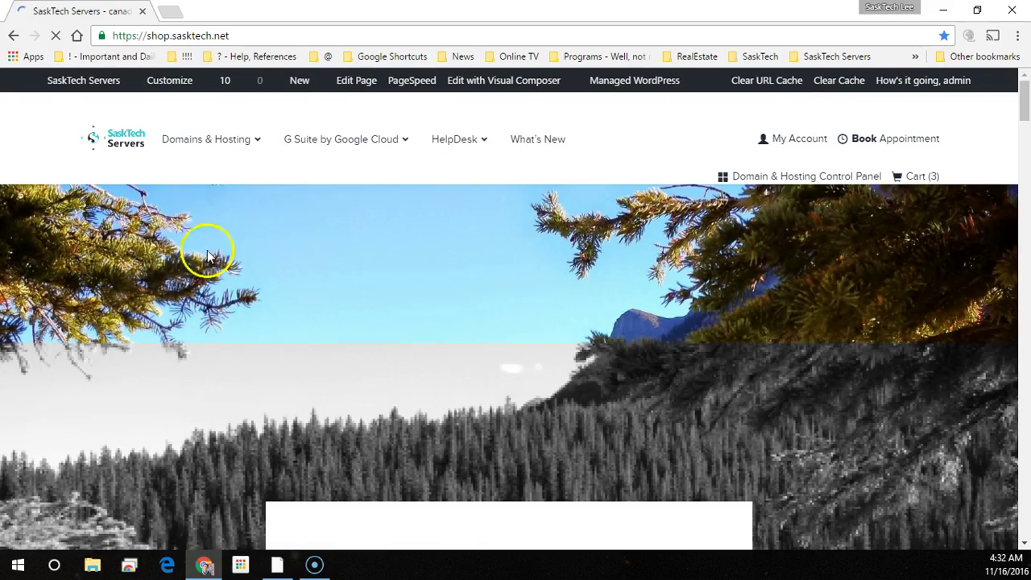
# - Launch Chrome Remote Desktop from the Apps page, then dismiss the profile options panel
pyautogui.click(23, 58)
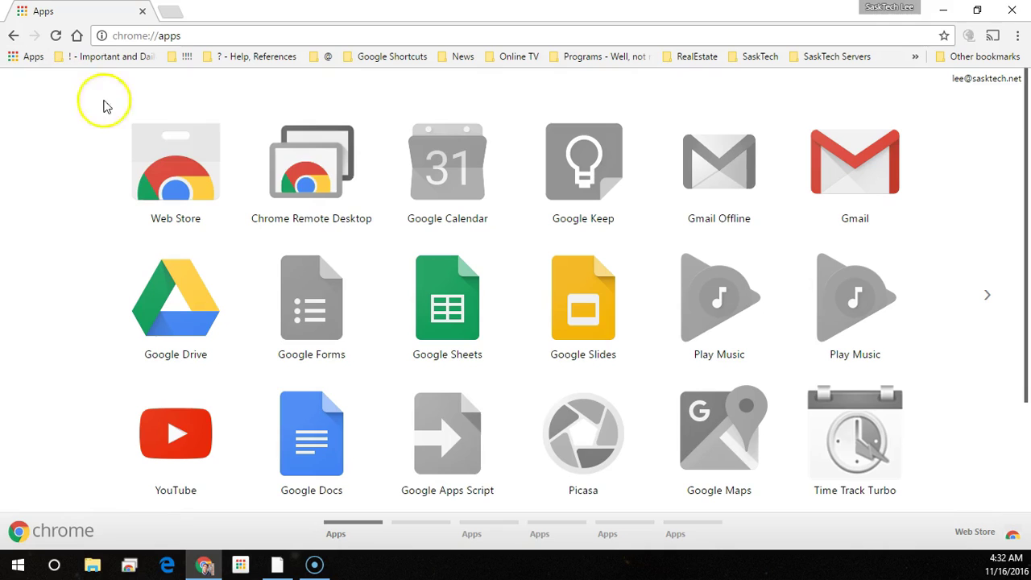
pyautogui.click(330, 193)
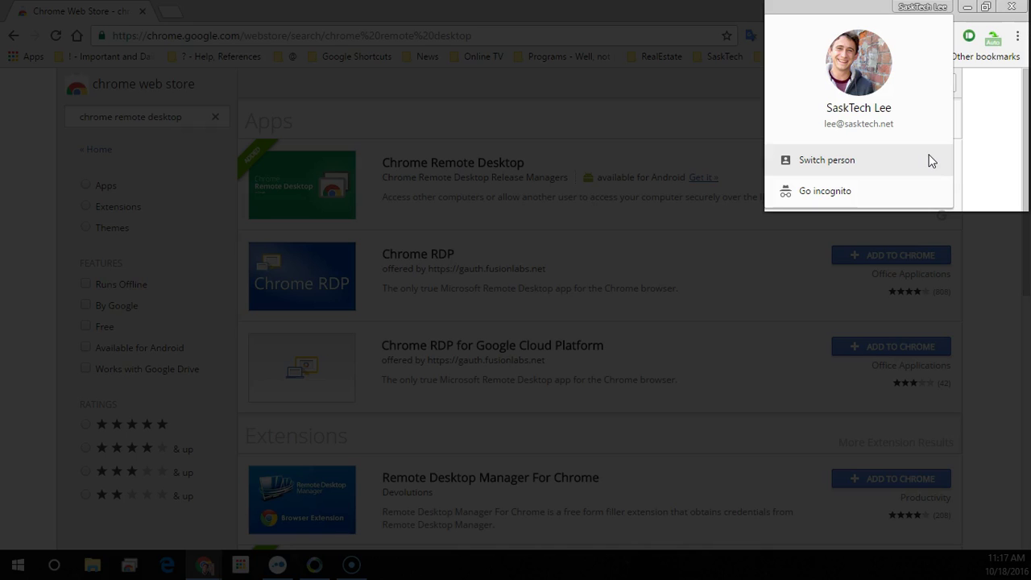
pyautogui.click(936, 7)
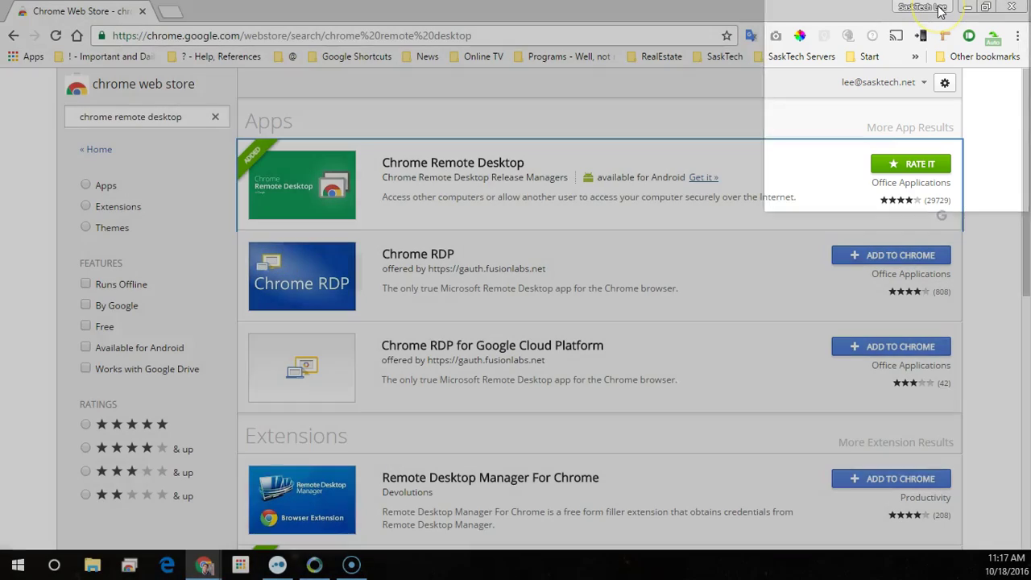